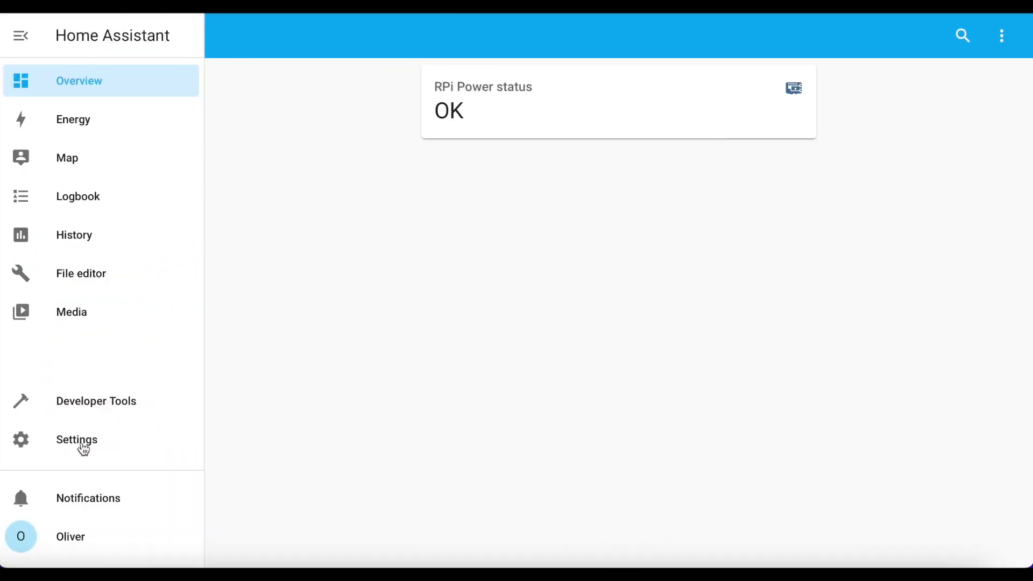
Step: Find the Mosquitto broker add-on in the Add-on Store
left_click(84, 444)
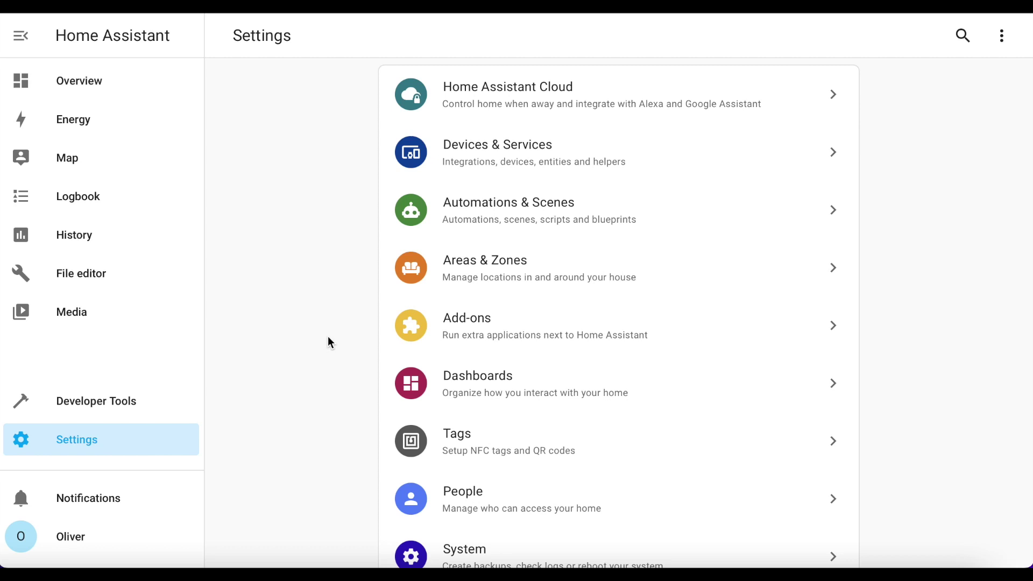
left_click(514, 328)
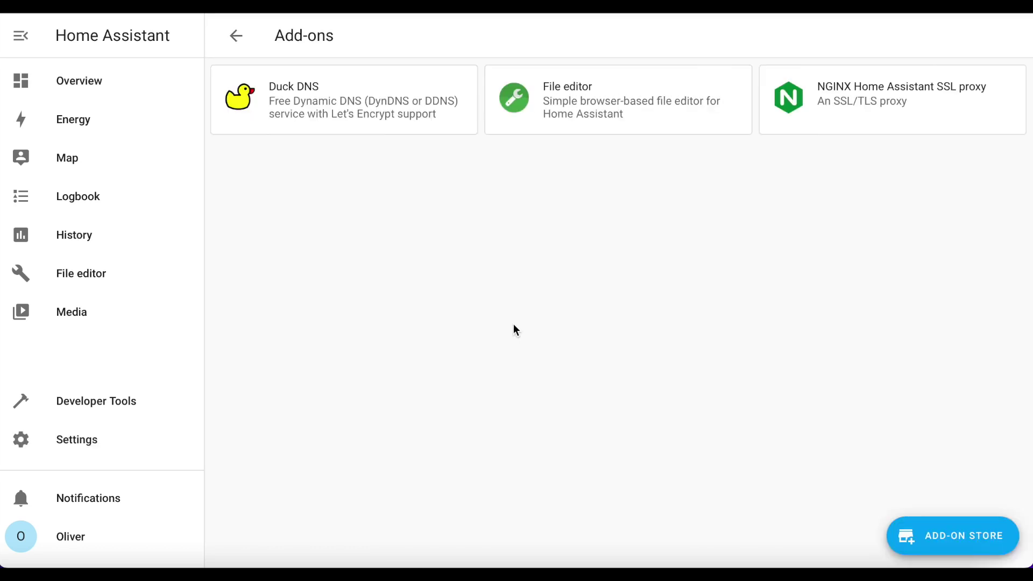
left_click(961, 535)
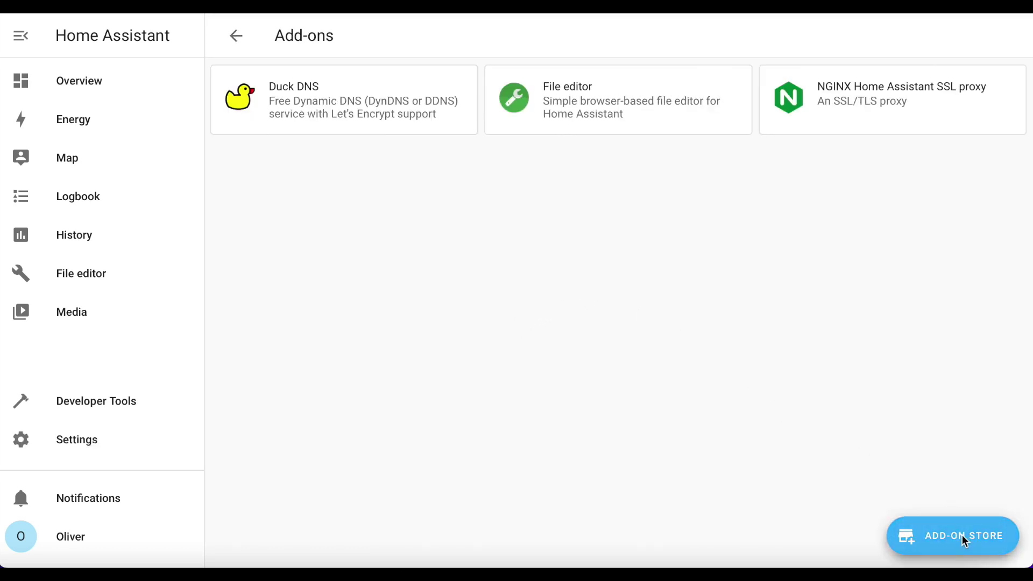
scroll(799, 474, "down", 1)
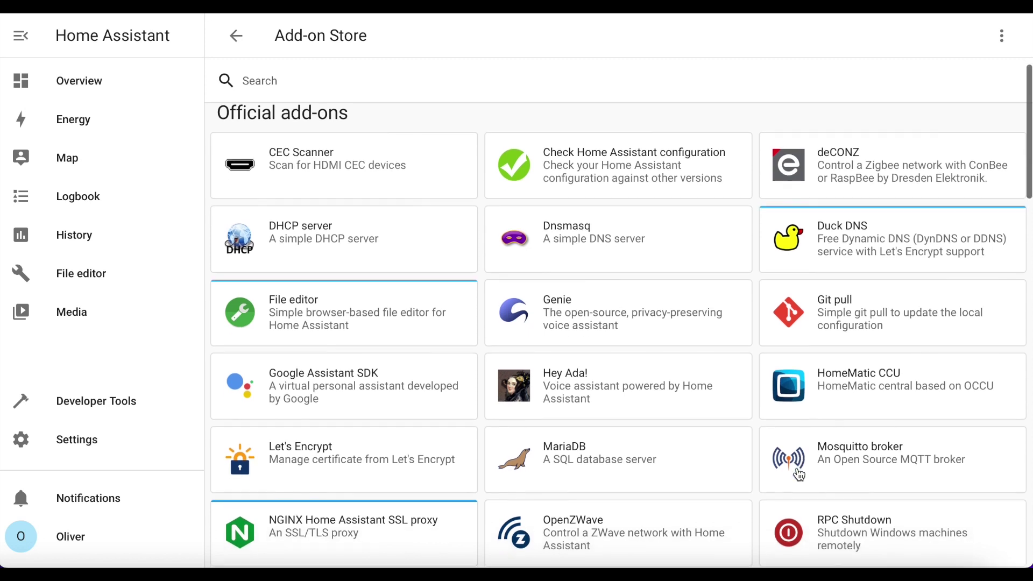
left_click(863, 466)
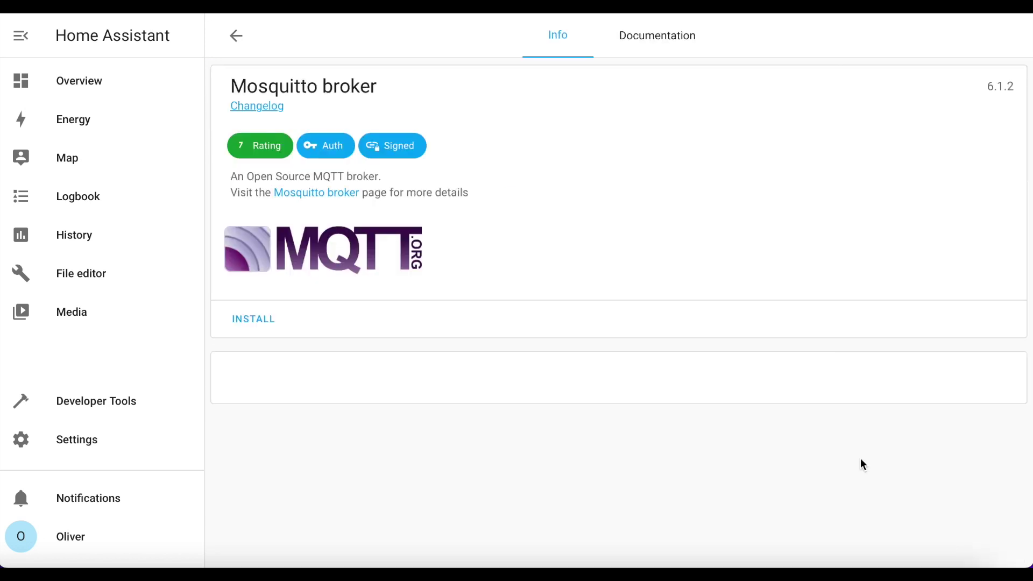
Step: Install the Mosquitto broker add-on and start it running
left_click(248, 323)
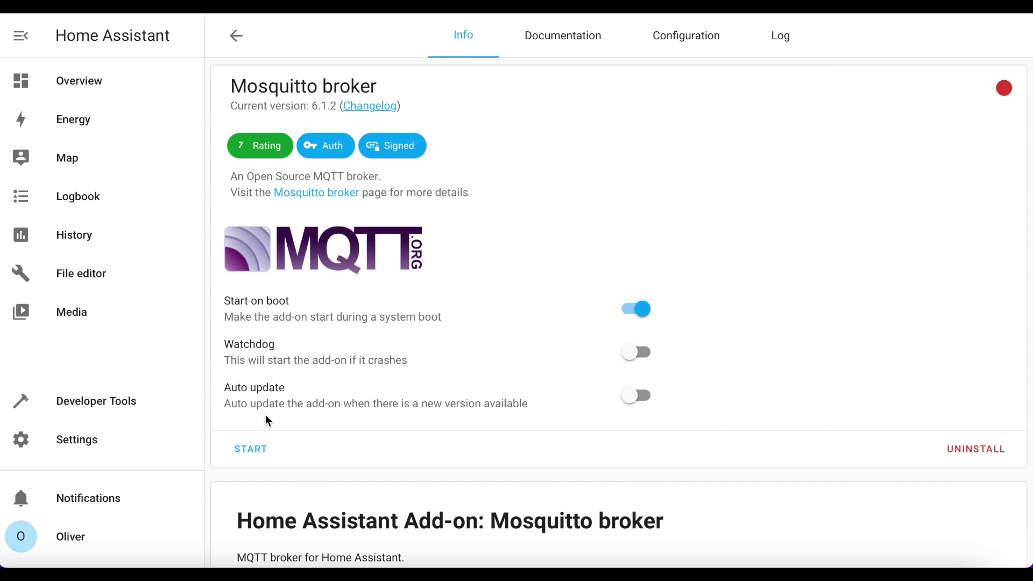
left_click(259, 458)
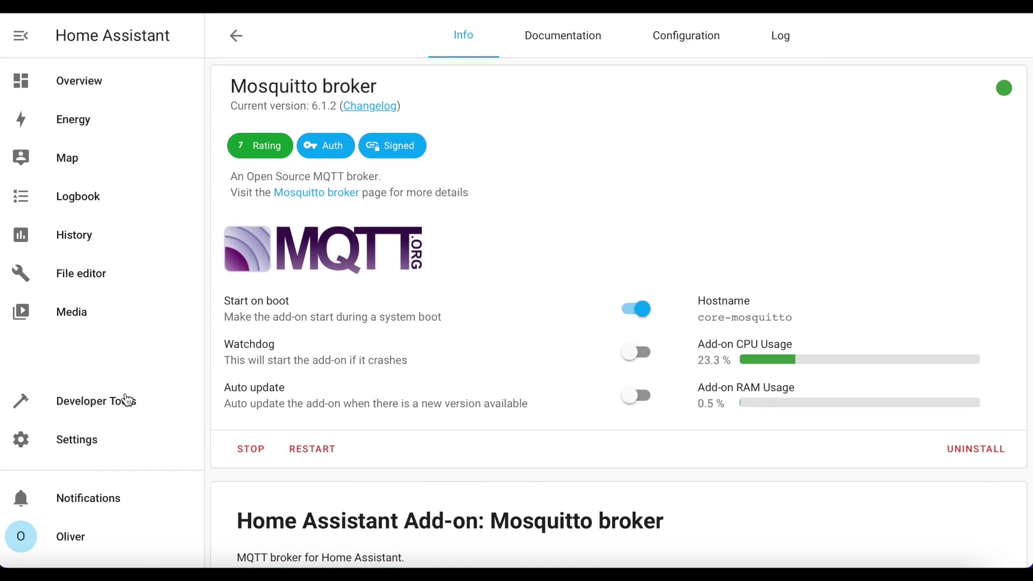
left_click(88, 441)
Step: Configure the discovered MQTT integration to connect to the Mosquitto broker add-on
left_click(518, 163)
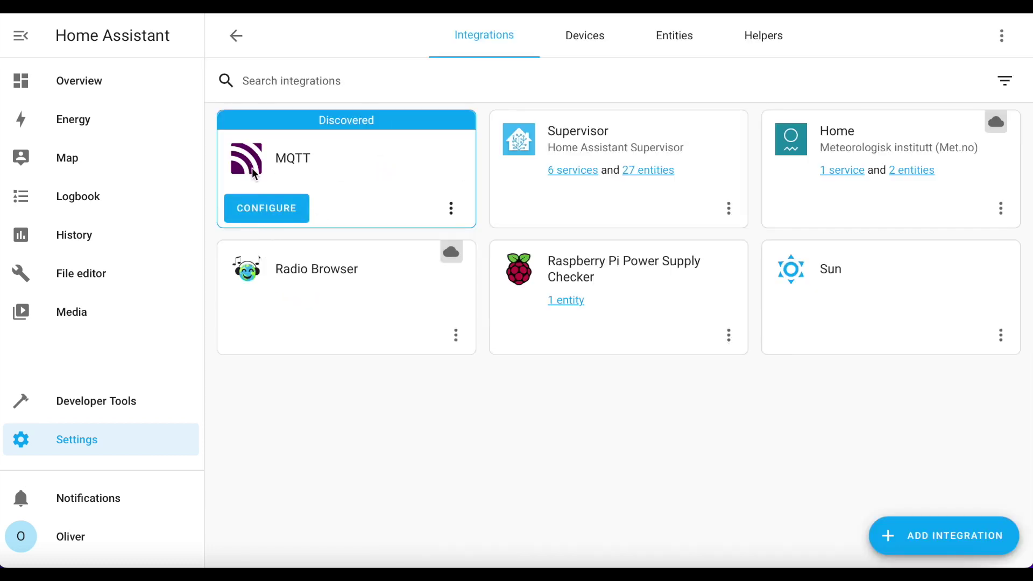
left_click(272, 212)
left_click(725, 346)
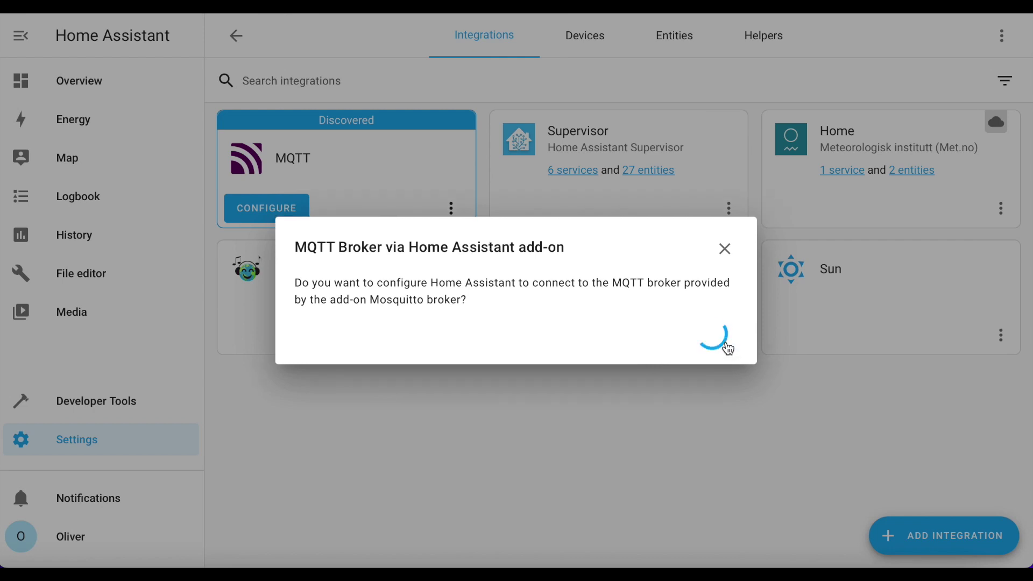
left_click(648, 333)
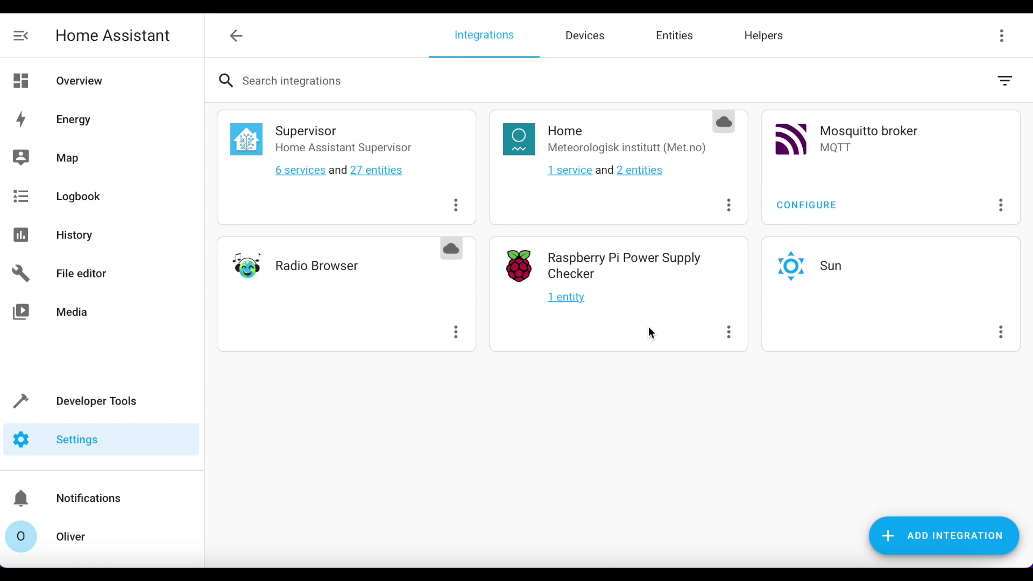
Step: Start adding a new user account from the People > Users list
left_click(76, 452)
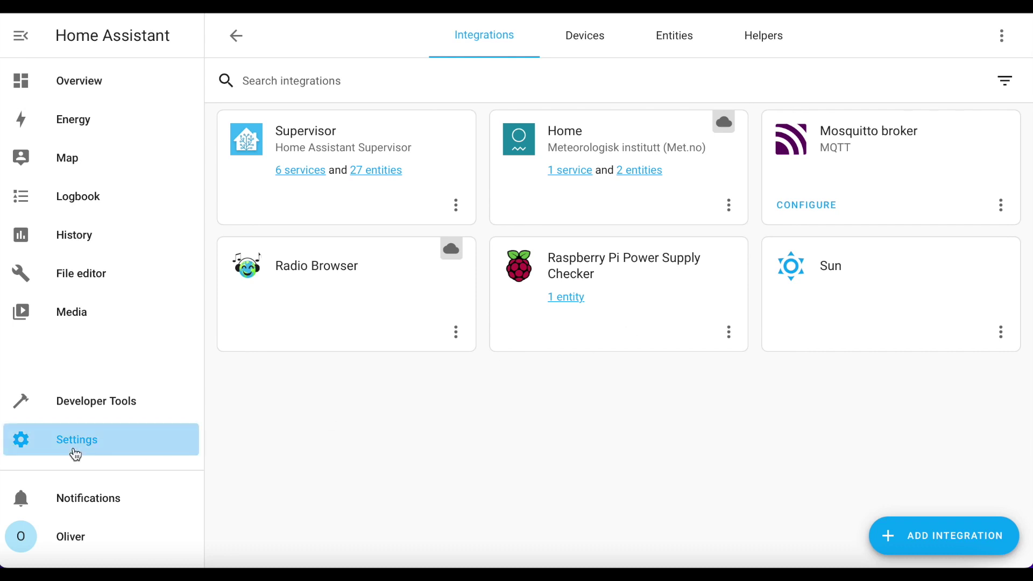
left_click(482, 497)
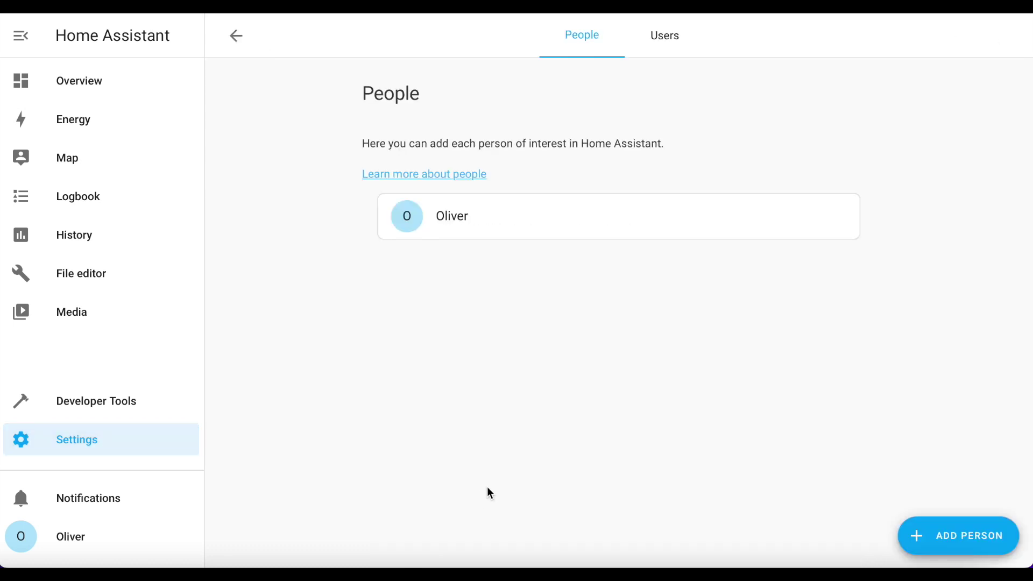
left_click(662, 37)
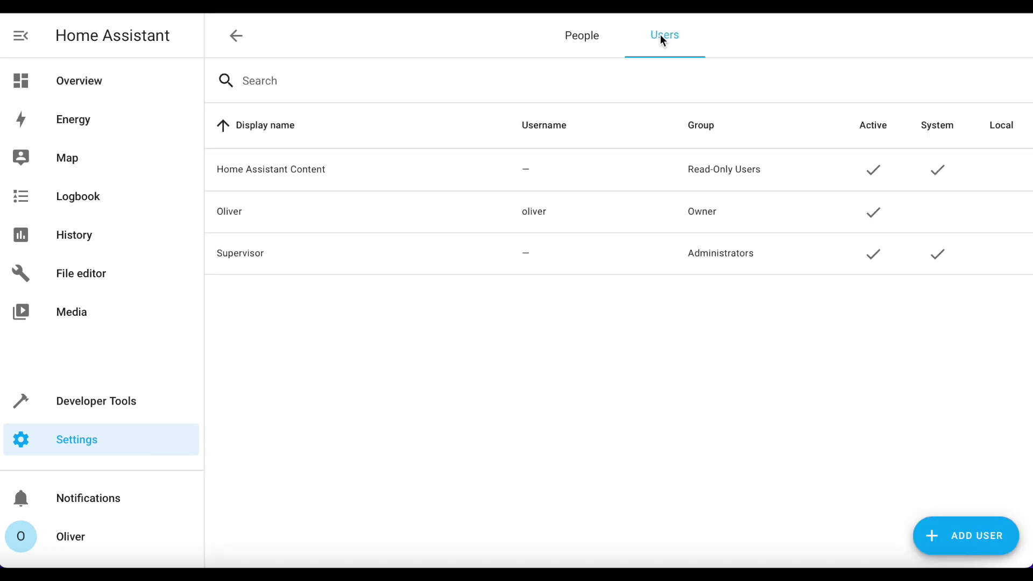
left_click(981, 533)
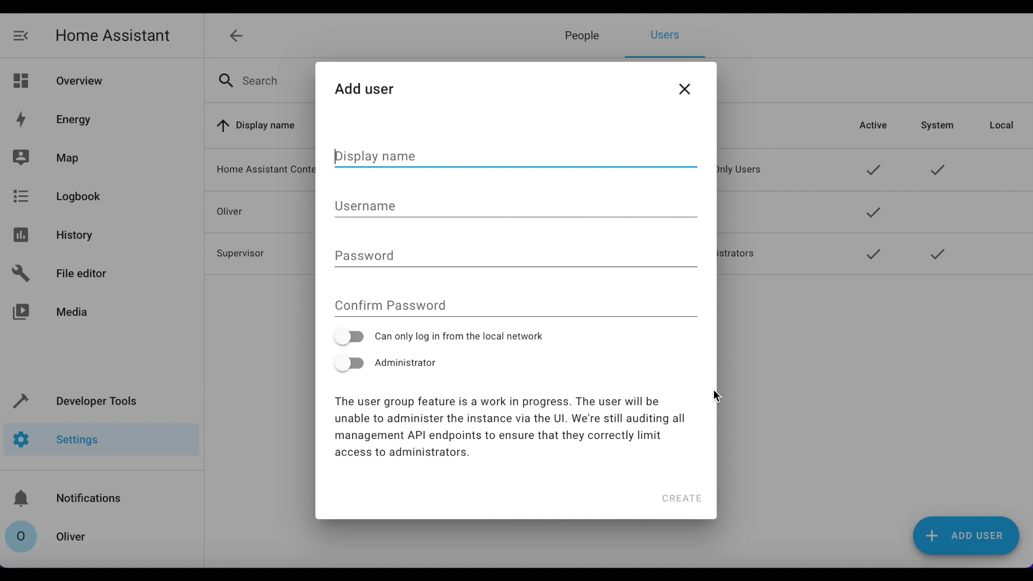
Step: Create user 'mqttuser' with a password, local-network-only login and administrator rights
type("mqttuser")
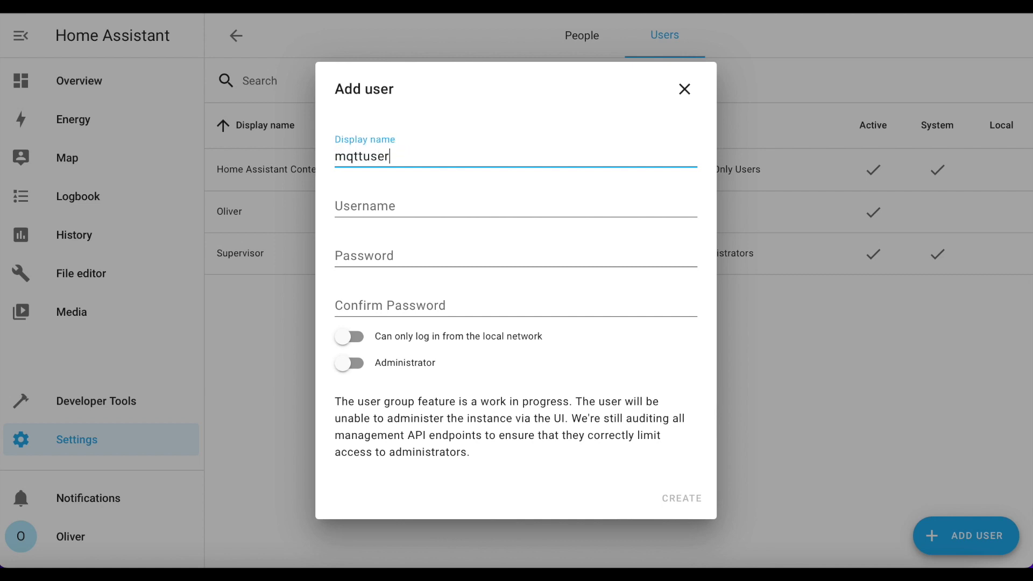
key("Tab")
key("Tab")
type("••••••••")
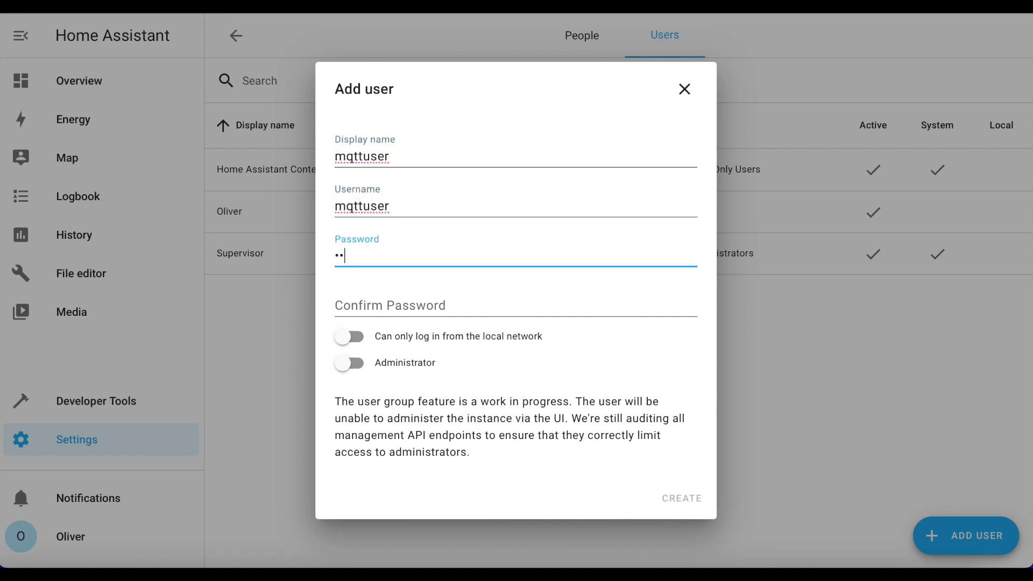
key("Tab")
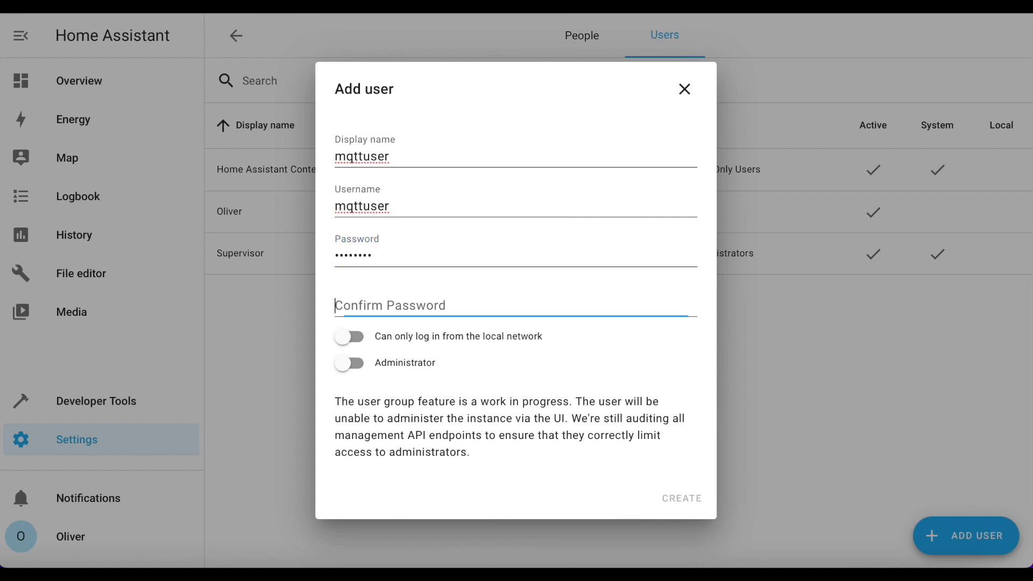
type("••••••••")
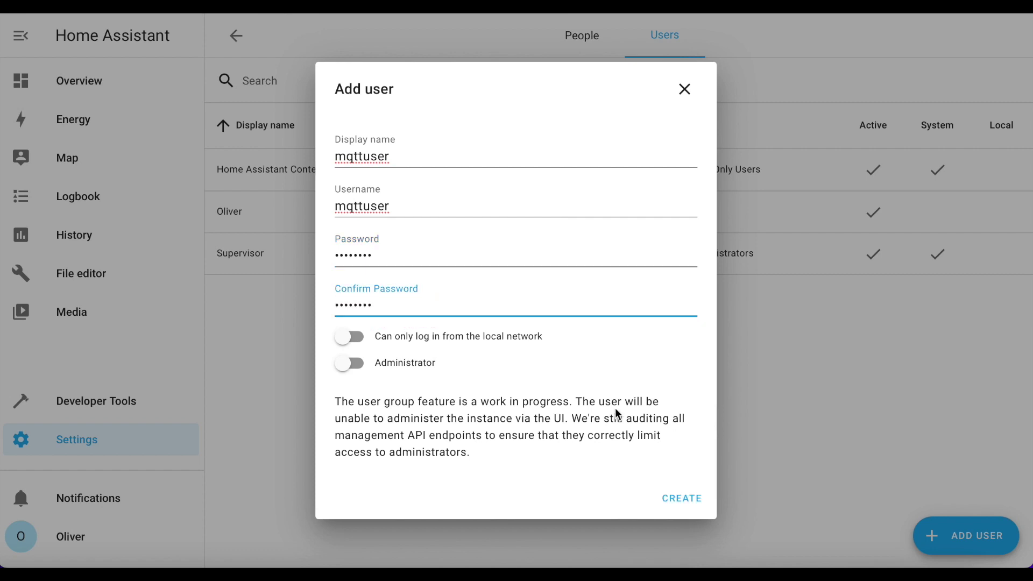
left_click(355, 342)
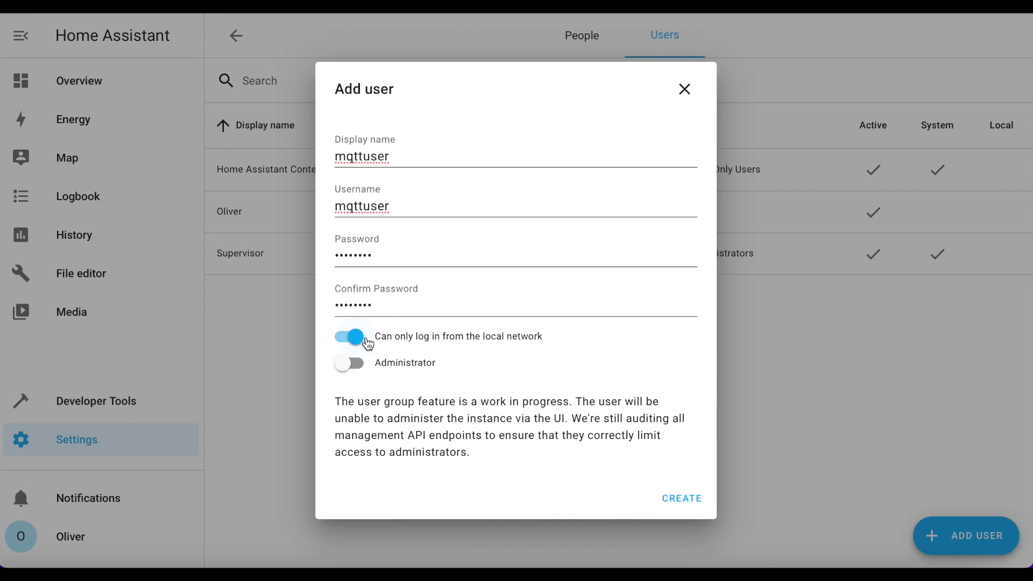
left_click(349, 365)
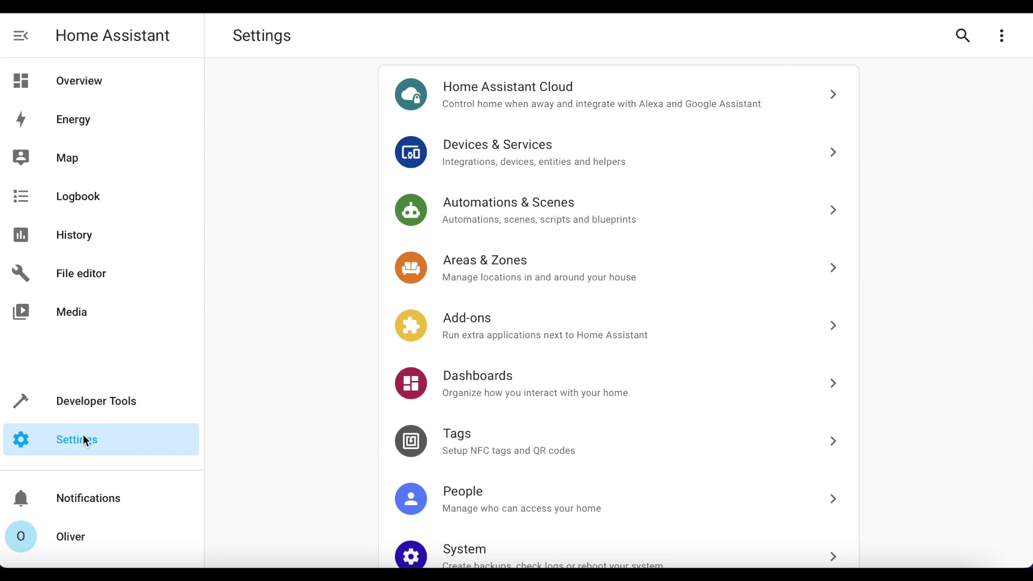
left_click(456, 346)
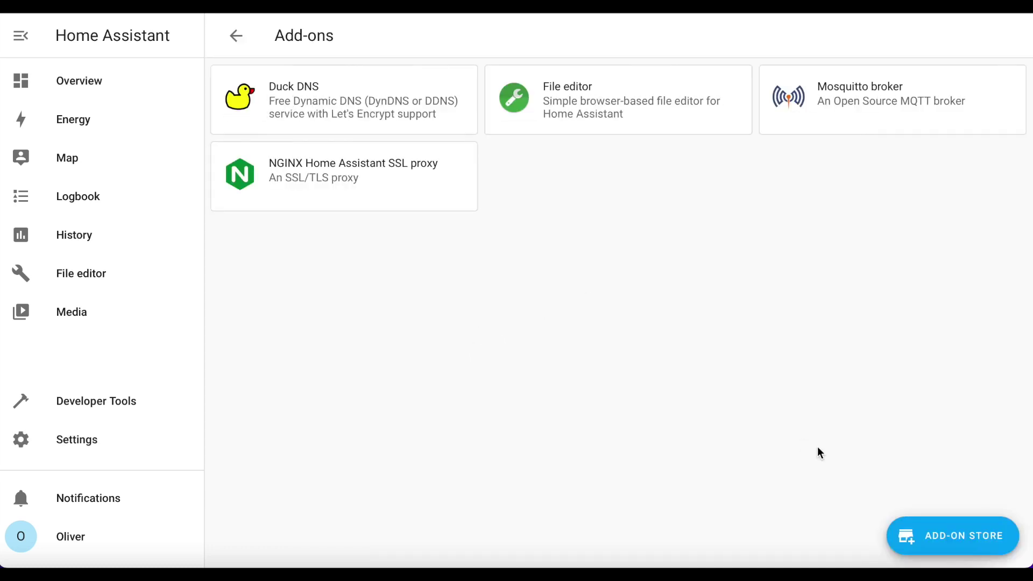
left_click(976, 542)
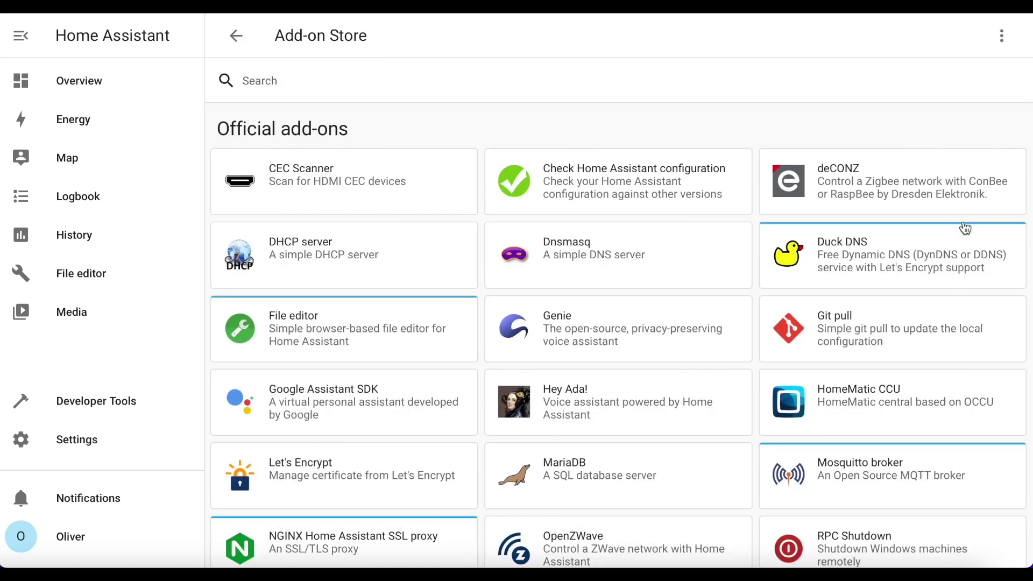
left_click(1004, 36)
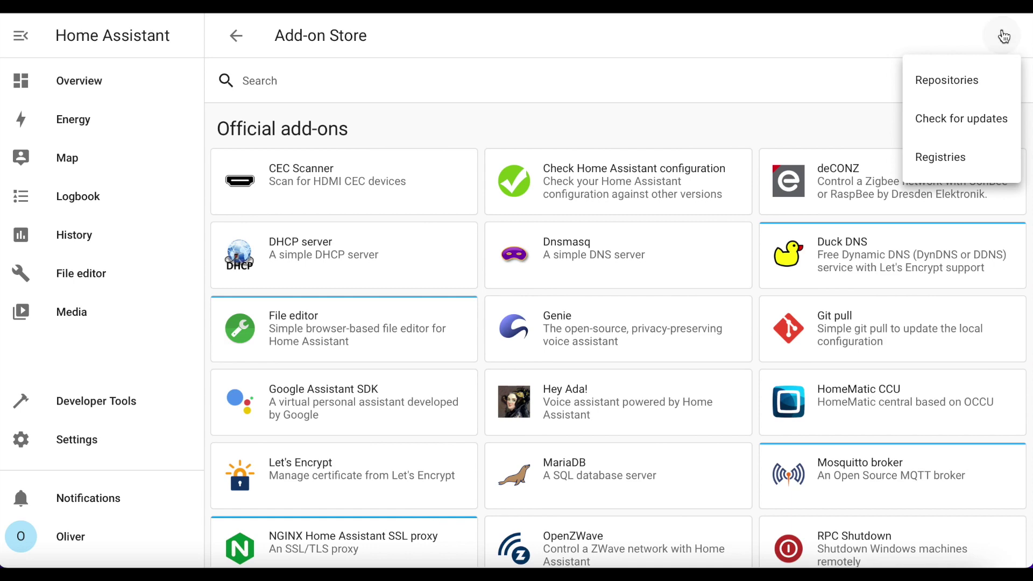
left_click(966, 87)
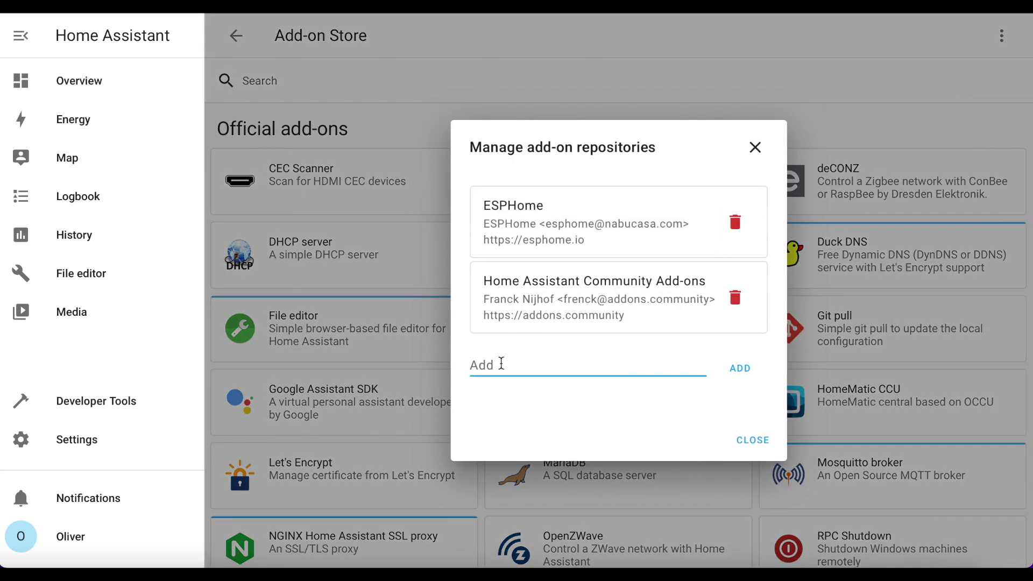
type("https://github.com/sOckhamSter/giv_tcp")
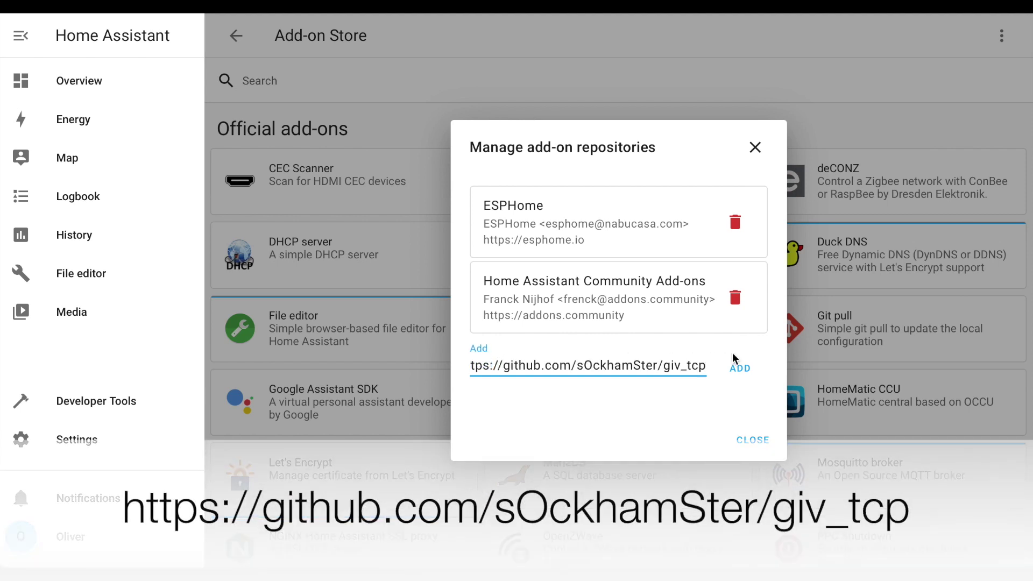
left_click(746, 371)
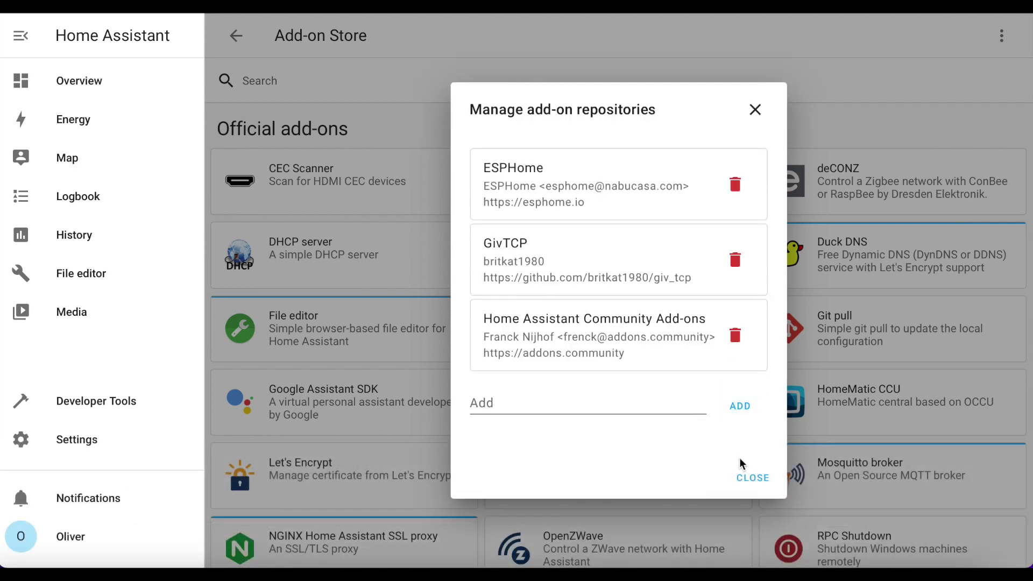
left_click(752, 479)
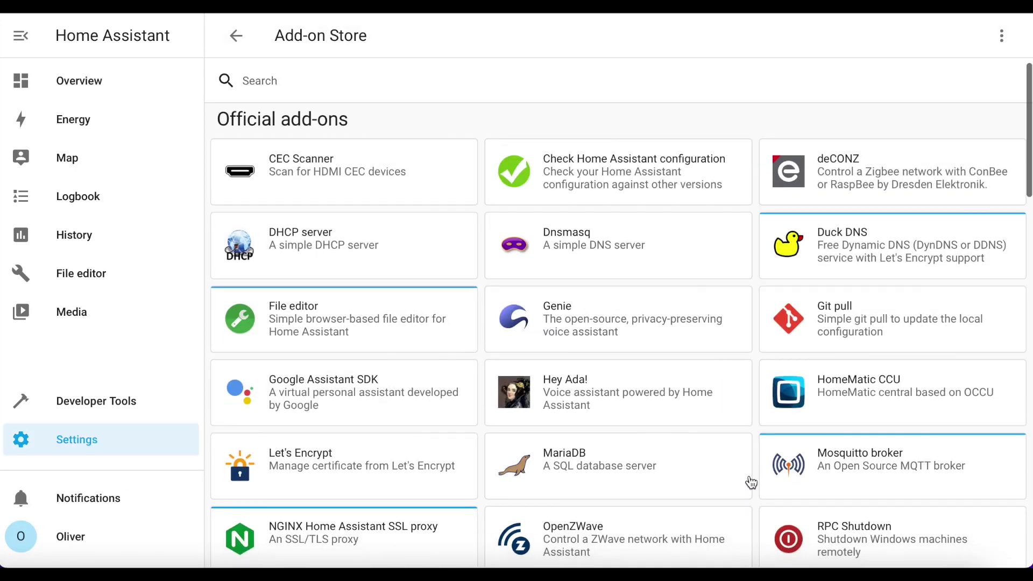
Step: Locate the GivTCP add-on in the store and install version 1.1.0
scroll(751, 482, "down", 4)
scroll(751, 482, "down", 7)
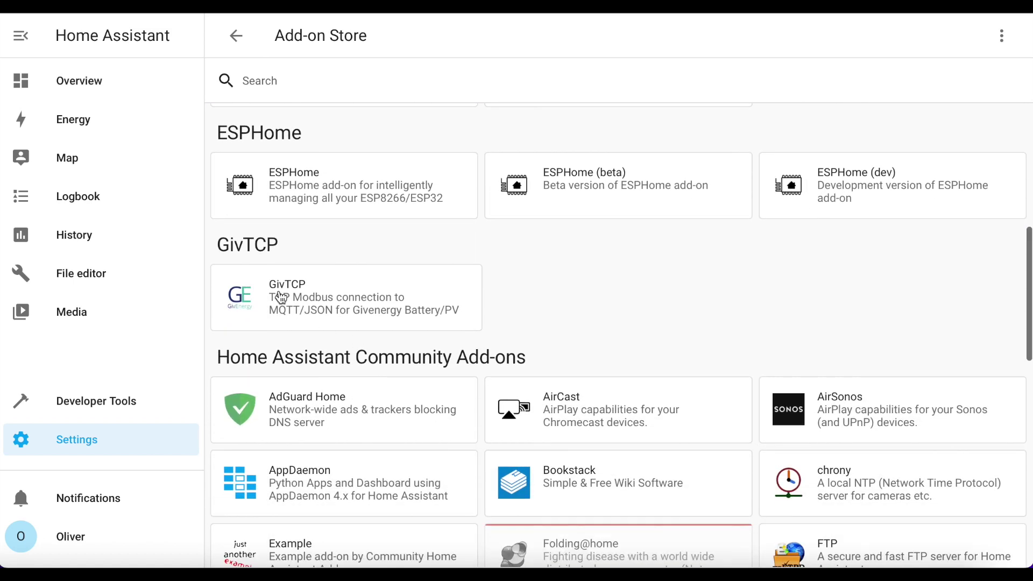
left_click(283, 297)
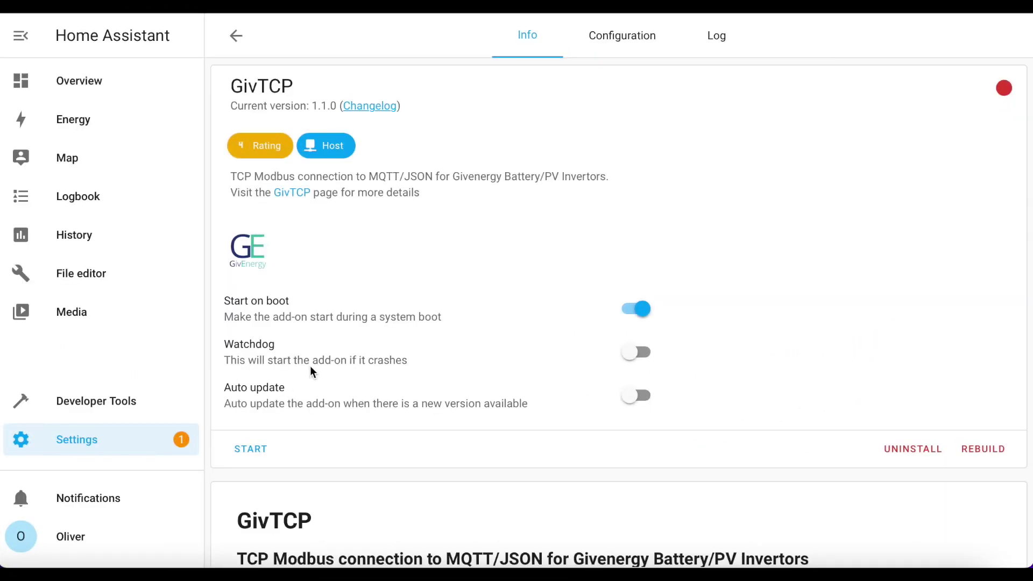
Step: Set GivTCP's inverter IP address to 192.168.1.61
left_click(616, 47)
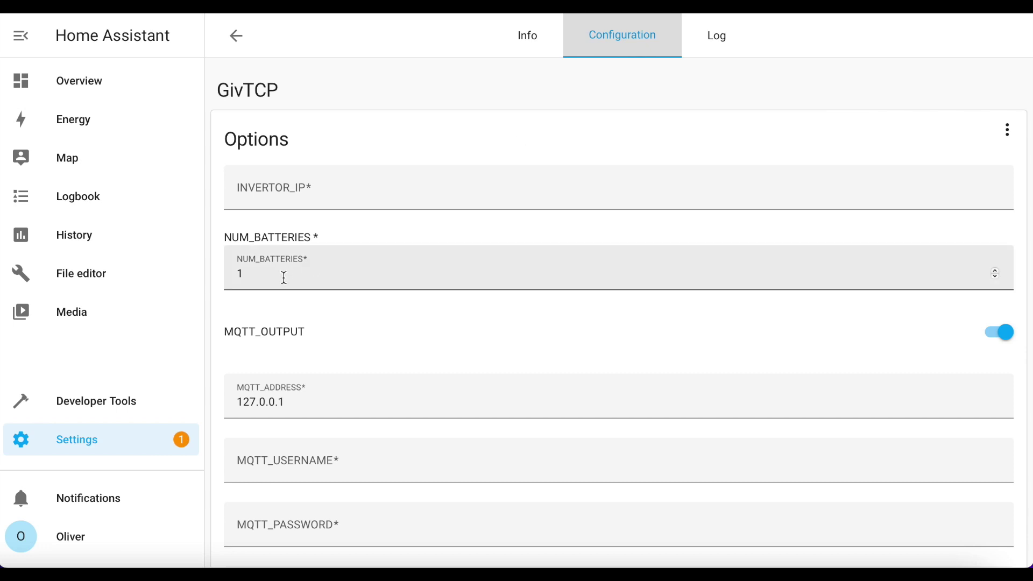
scroll(305, 278, "down", 2)
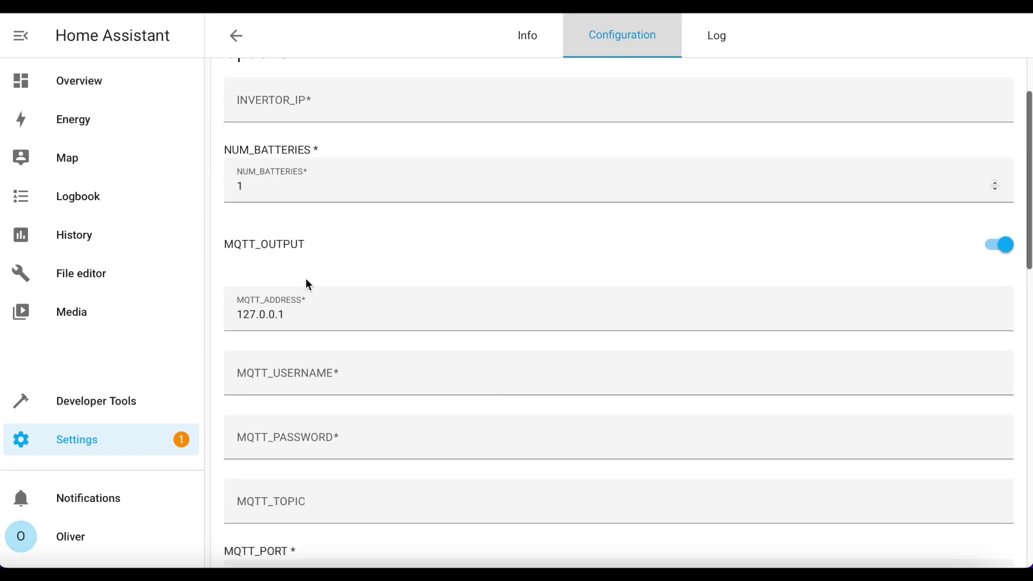
scroll(308, 283, "up", 2)
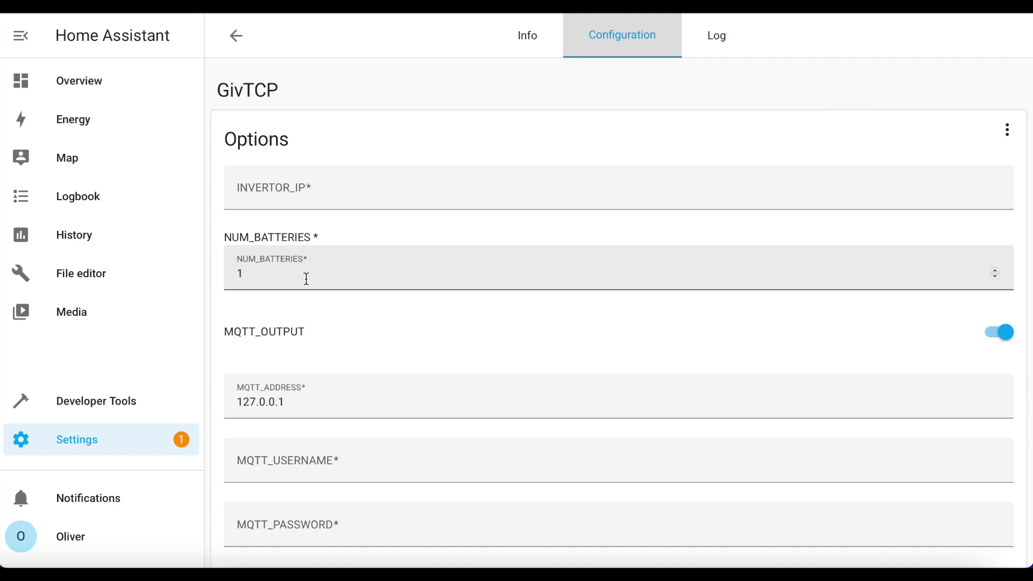
left_click(325, 187)
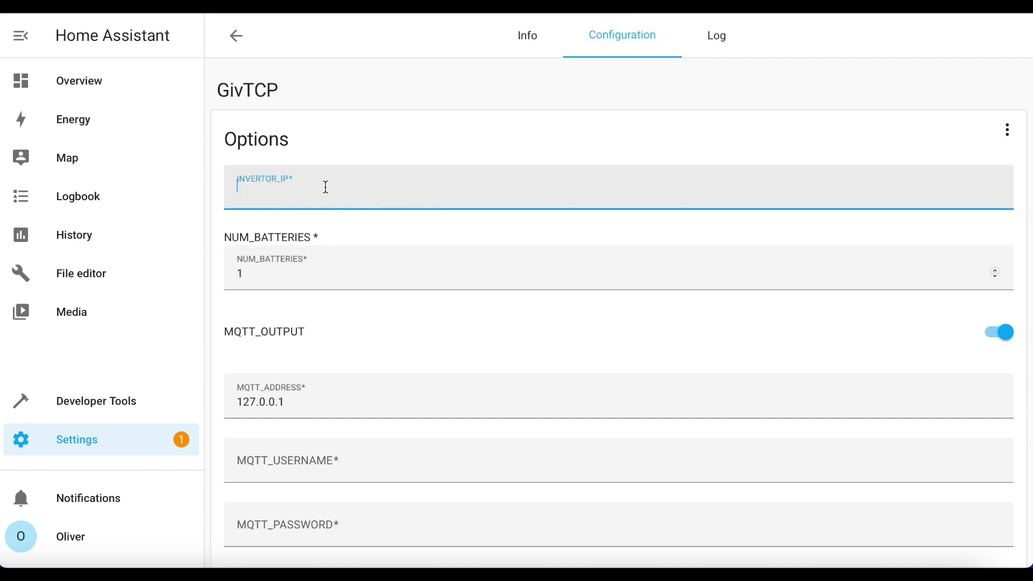
type("192.168.1.61")
Step: Enter MQTT username 'mqttuser' and its password, then save the GivTCP configuration
scroll(348, 225, "down", 4)
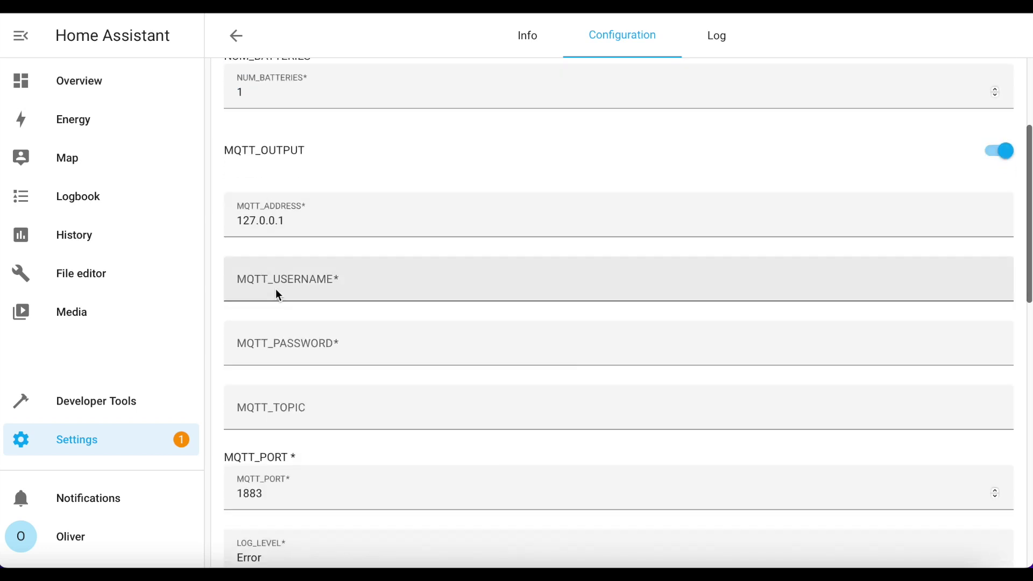
left_click(275, 290)
type("mq")
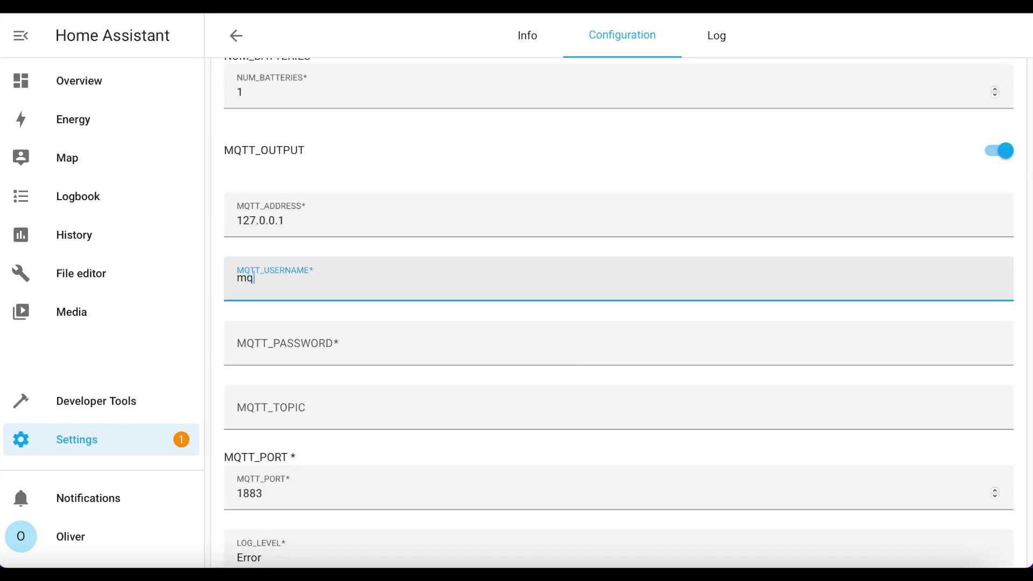
type("ttuser")
key("Tab")
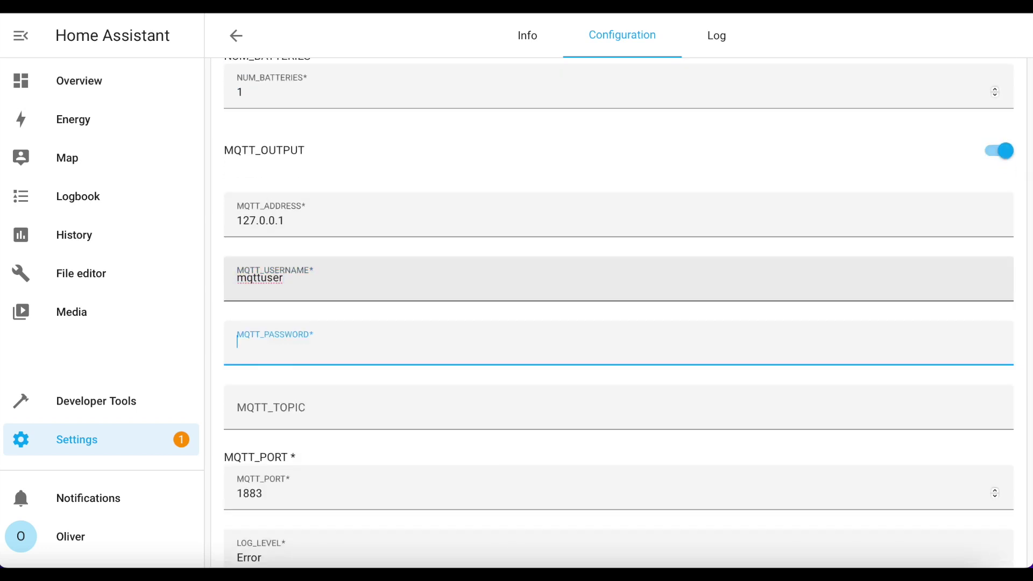
type("password")
double_click(268, 344)
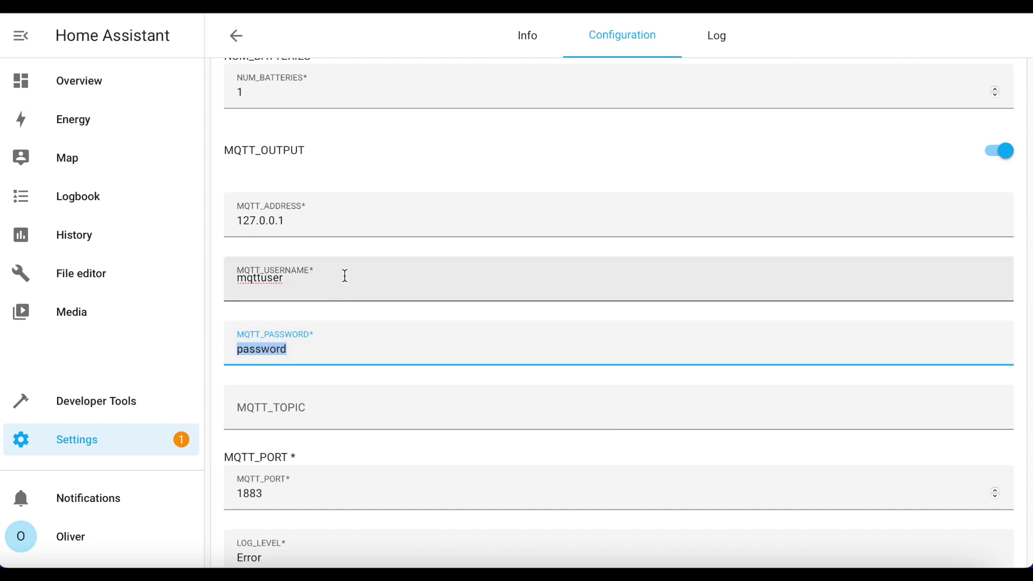
scroll(346, 322, "down", 1)
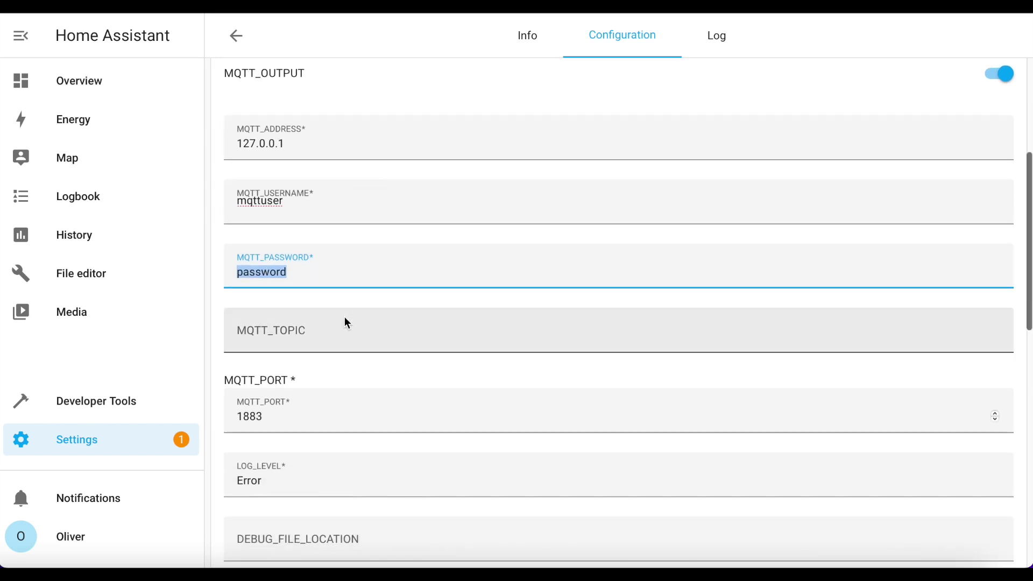
scroll(347, 323, "down", 9)
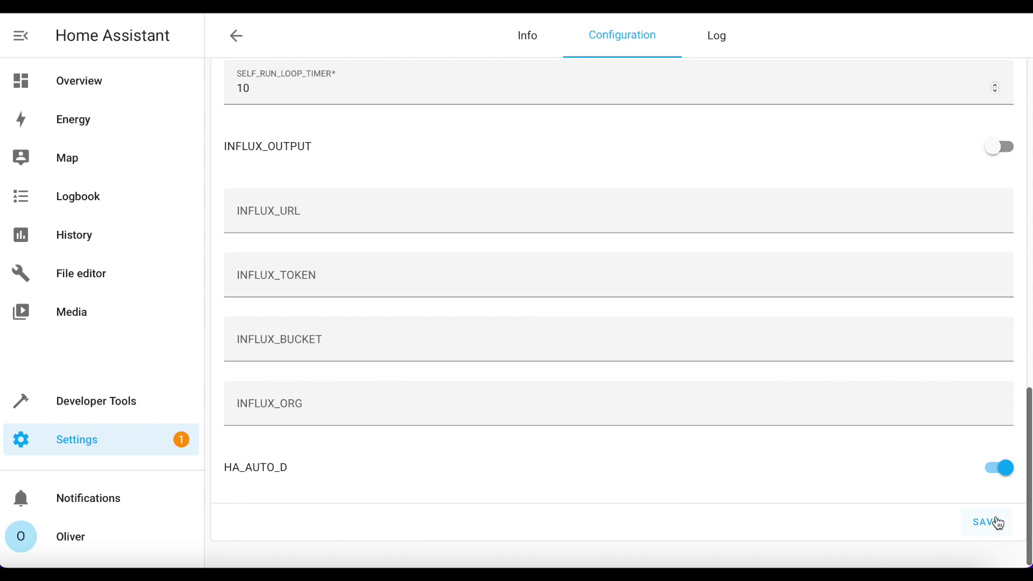
left_click(996, 522)
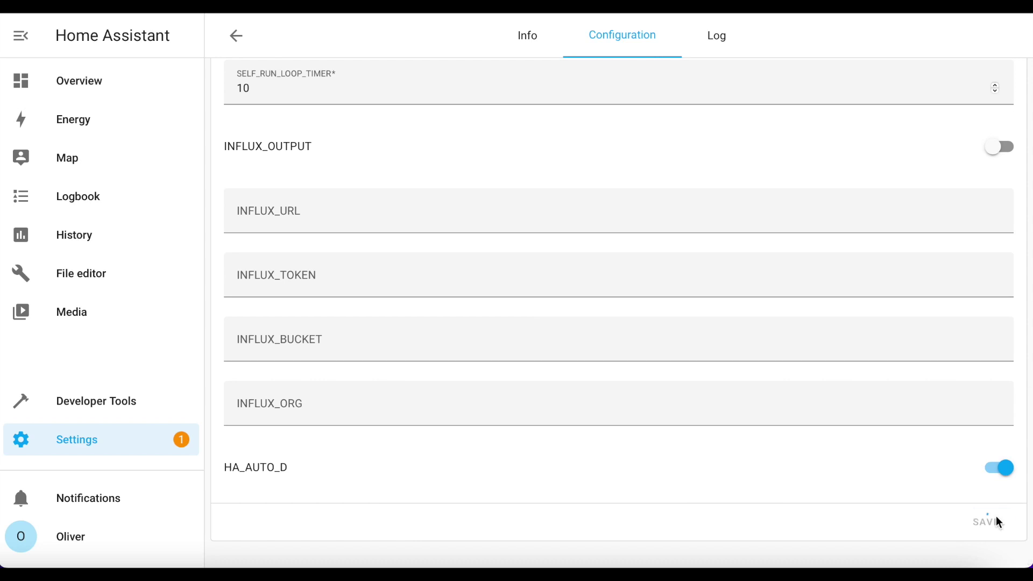
Step: Start the GivTCP add-on from its Info tab
left_click(541, 44)
left_click(253, 455)
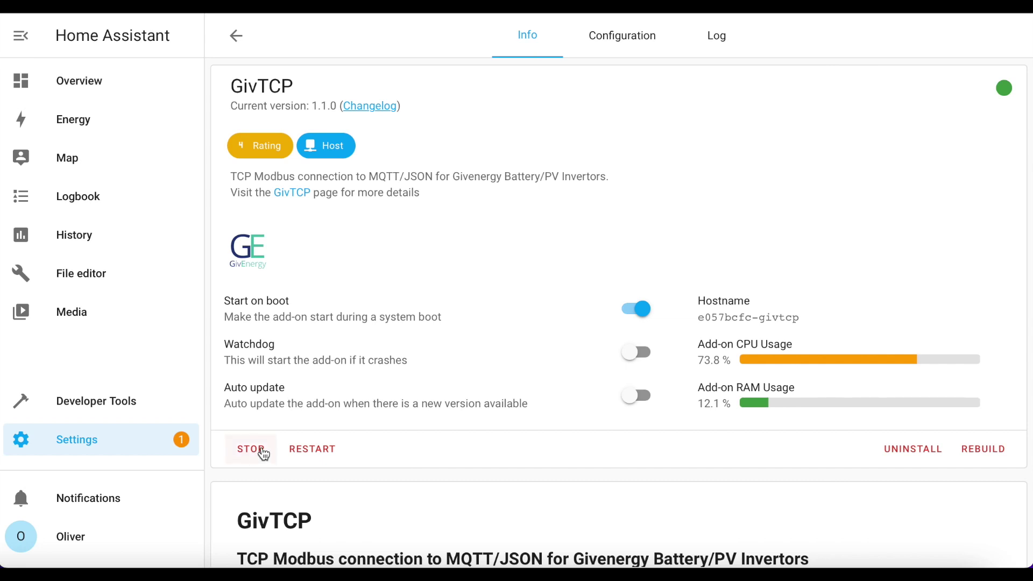
Step: Open the GivTCP Power device and view Charge Power's live 1,044 W reading and history
left_click(87, 445)
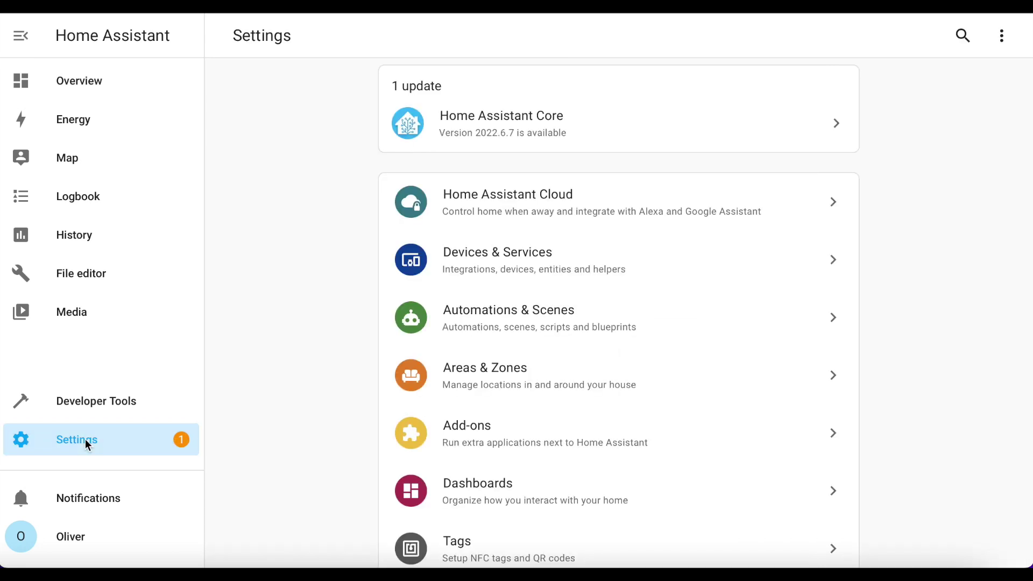
left_click(481, 268)
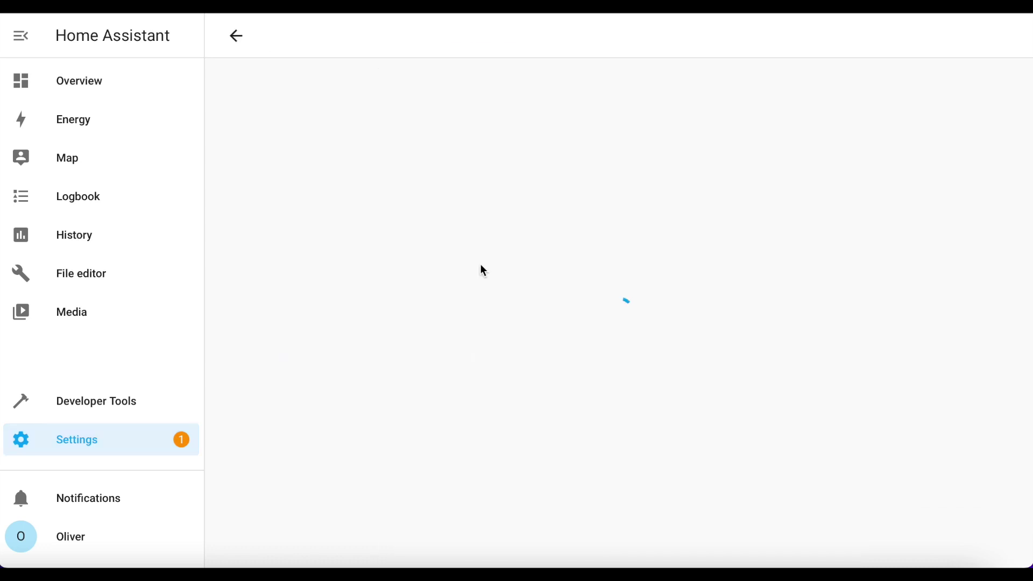
left_click(594, 44)
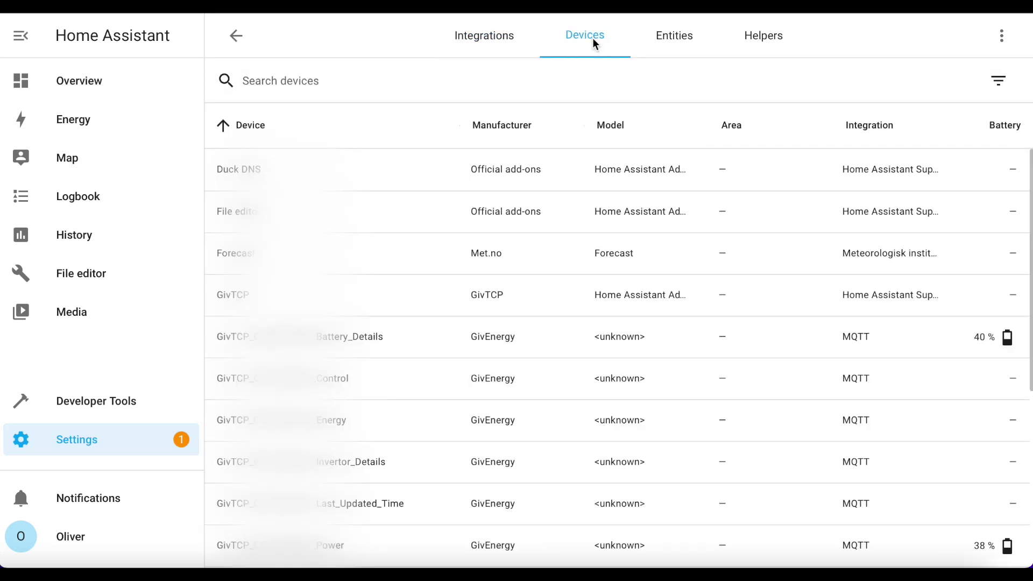
scroll(532, 242, "down", 2)
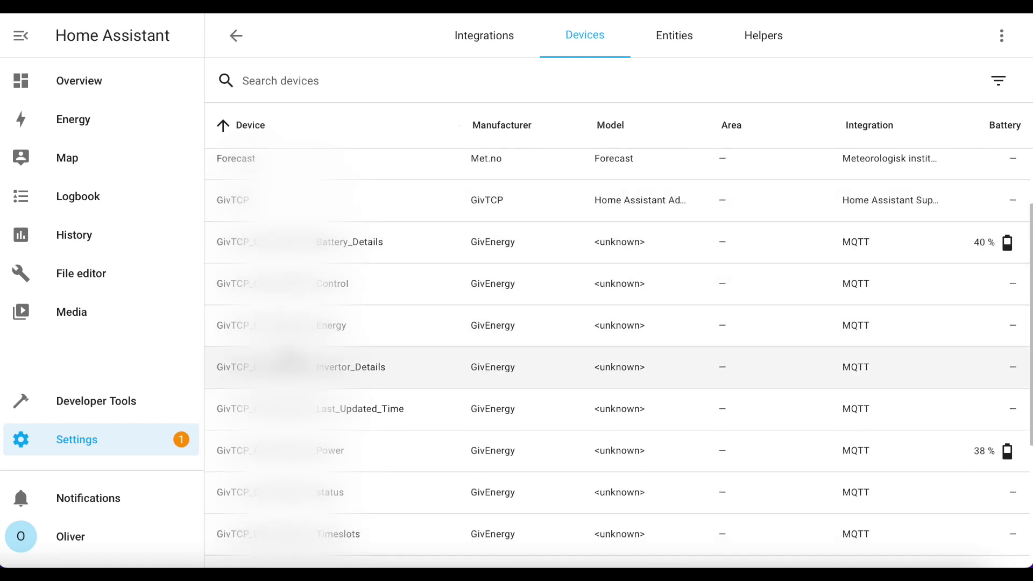
scroll(231, 409, "down", 1)
left_click(233, 426)
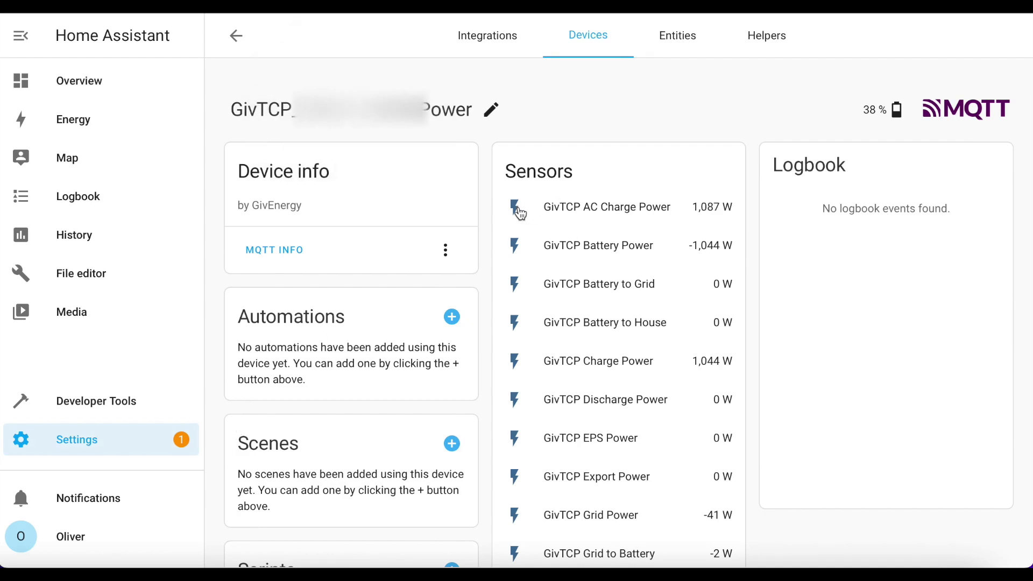
left_click(518, 357)
left_click(645, 131)
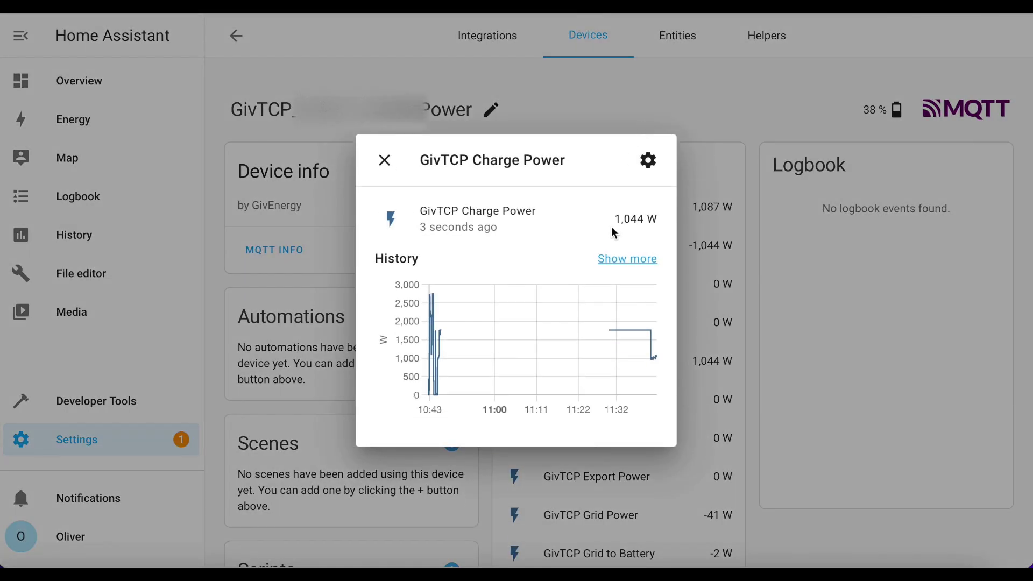